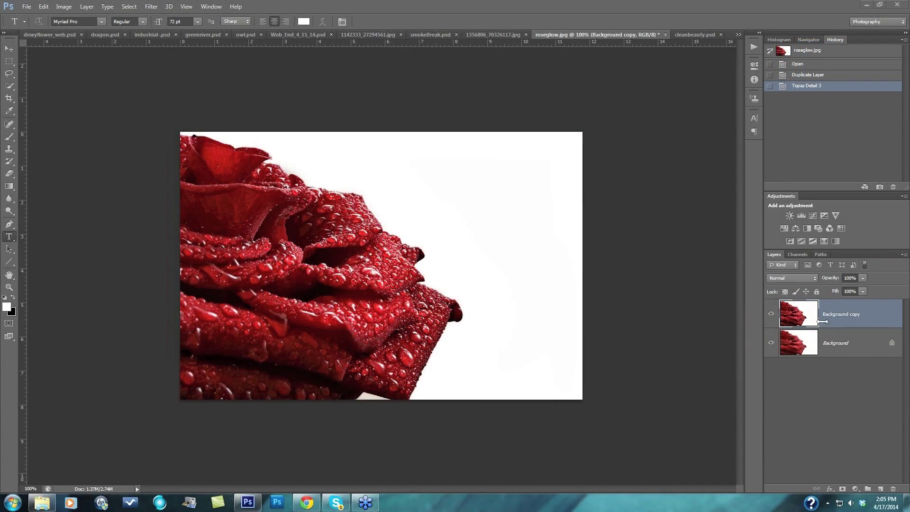
Hide the Background copy layer after comparing before and after, and duplicate the original Background layer
click(772, 315)
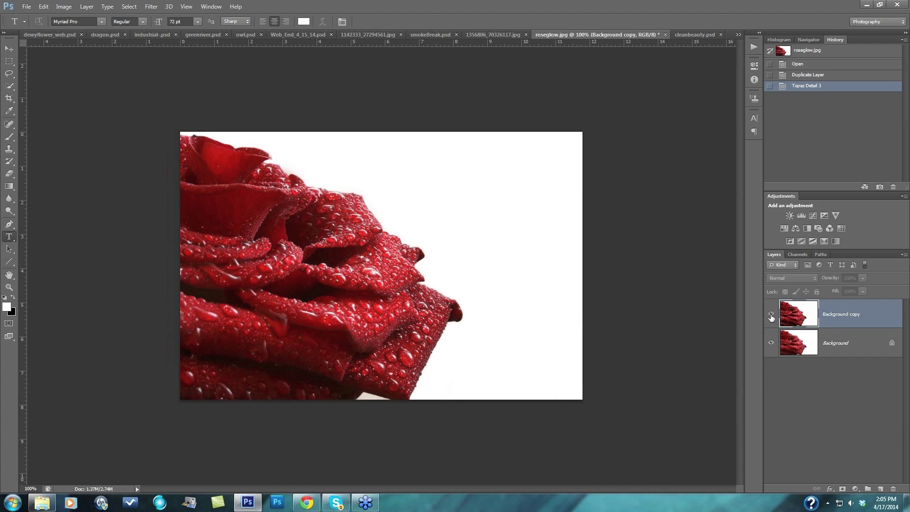
click(771, 315)
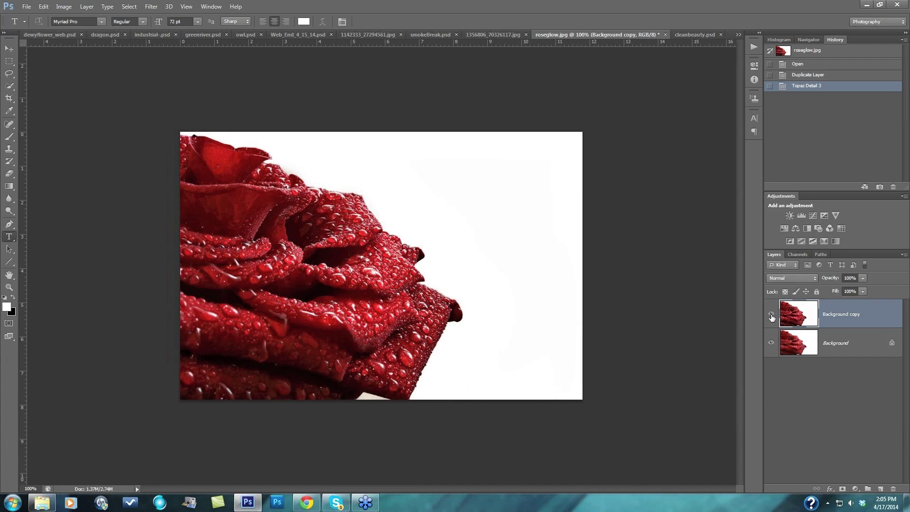
click(771, 315)
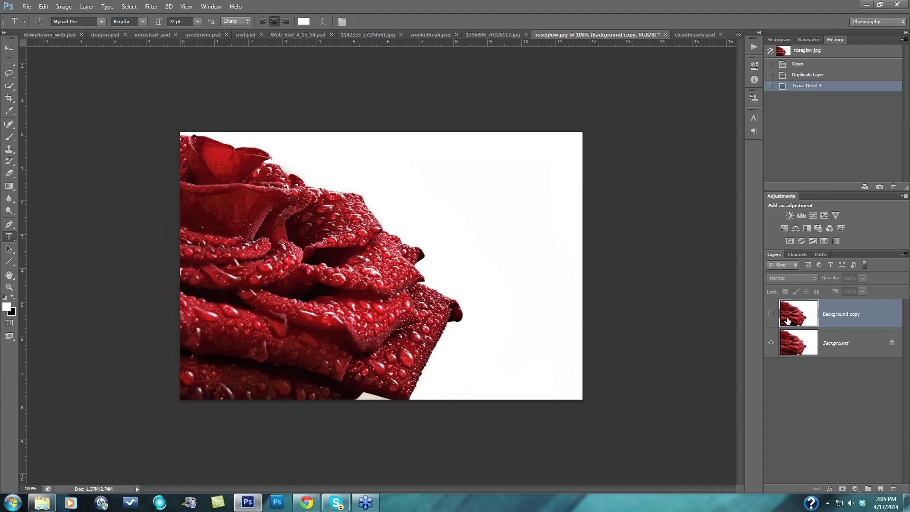
click(801, 342)
drag(844, 347, 879, 485)
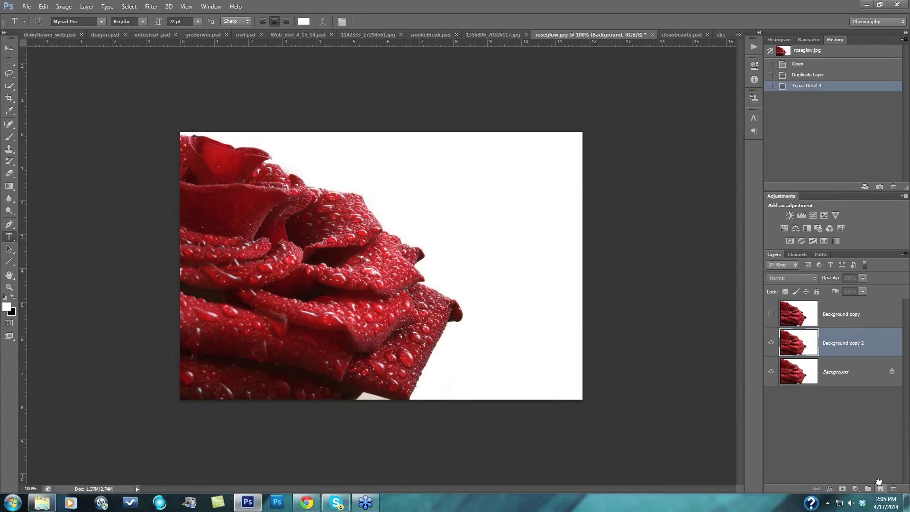
Open the Topaz Detail 3 filter on the new background duplicate and collapse its Tone section
click(150, 7)
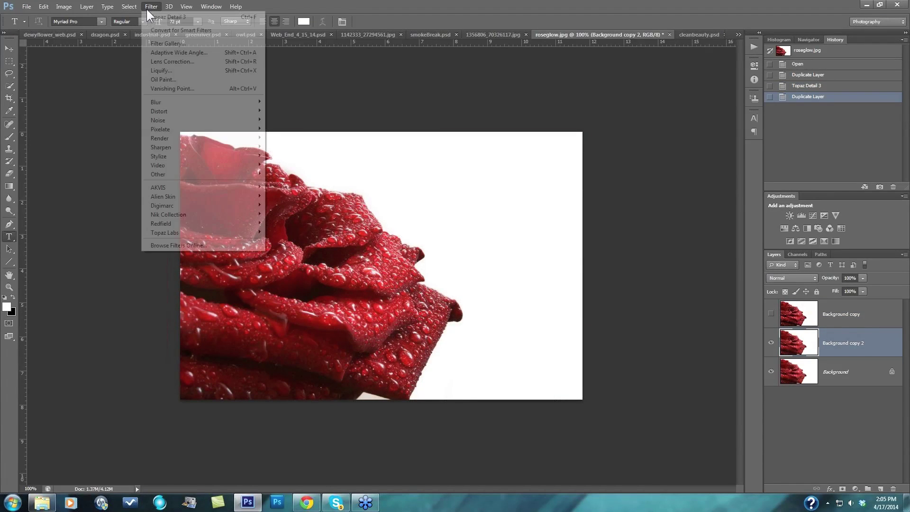
mouse_move(161, 232)
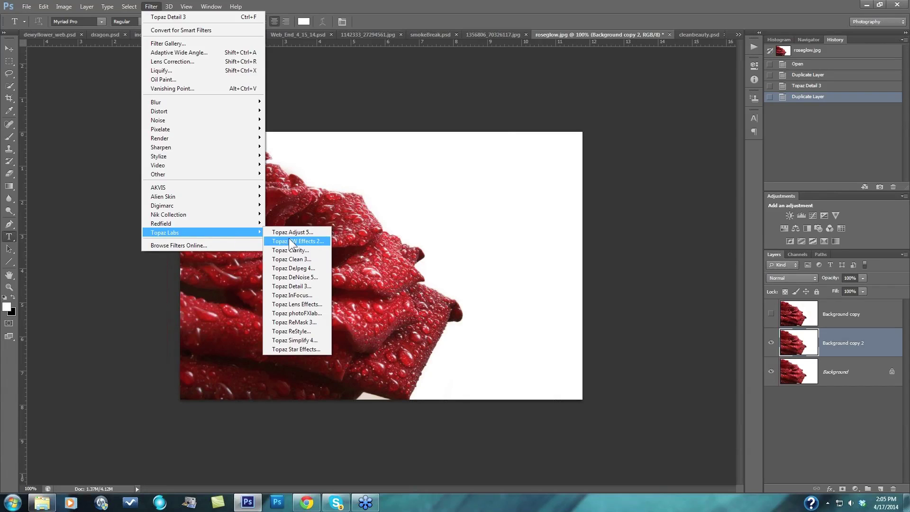
click(291, 286)
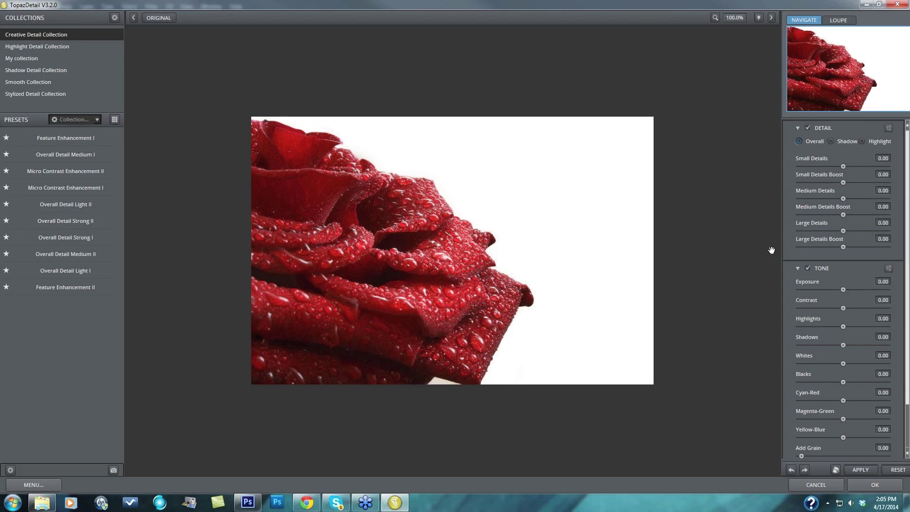
click(799, 267)
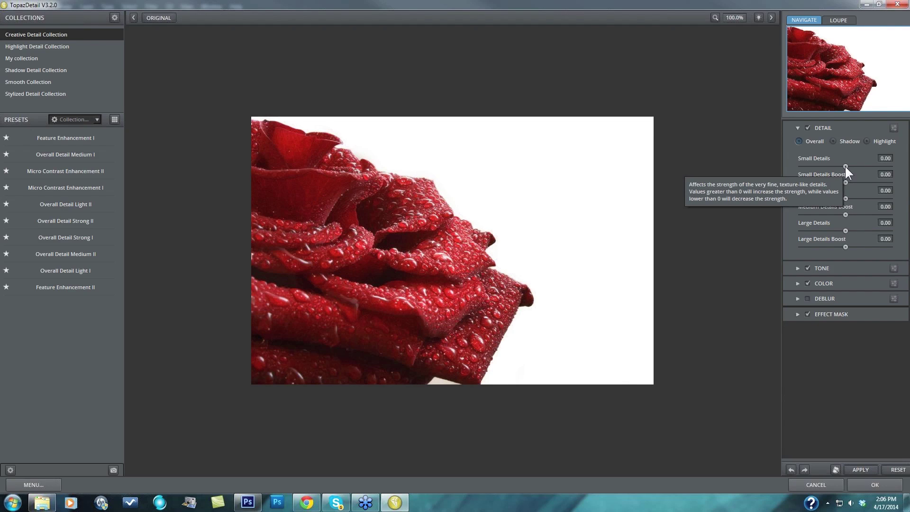
Try out the Small, Medium and Large Details adjustments on the rose and reset them to 0.00
mouse_move(845, 165)
mouse_down()
mouse_move(871, 165)
mouse_move(799, 163)
mouse_move(877, 159)
mouse_move(821, 157)
mouse_move(845, 165)
mouse_up()
drag(841, 198, 822, 197)
double_click(823, 198)
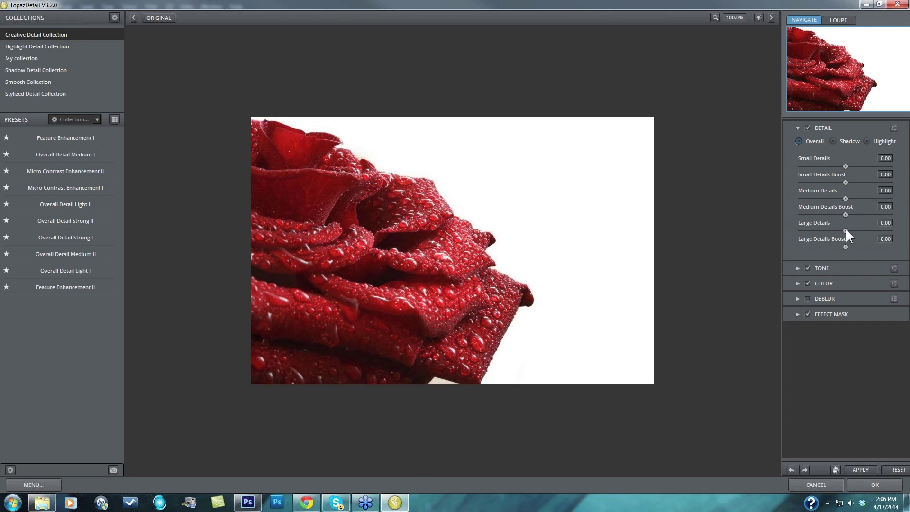
mouse_move(845, 230)
mouse_down()
mouse_move(863, 224)
mouse_move(824, 229)
mouse_move(862, 228)
mouse_up()
double_click(815, 222)
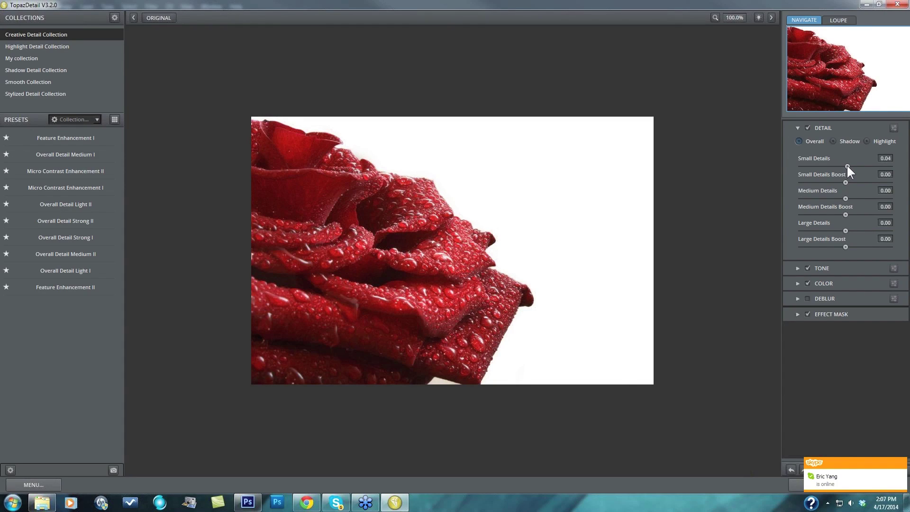
Try Small Details at 0.40 and compare the rose with the original image
drag(847, 166, 856, 165)
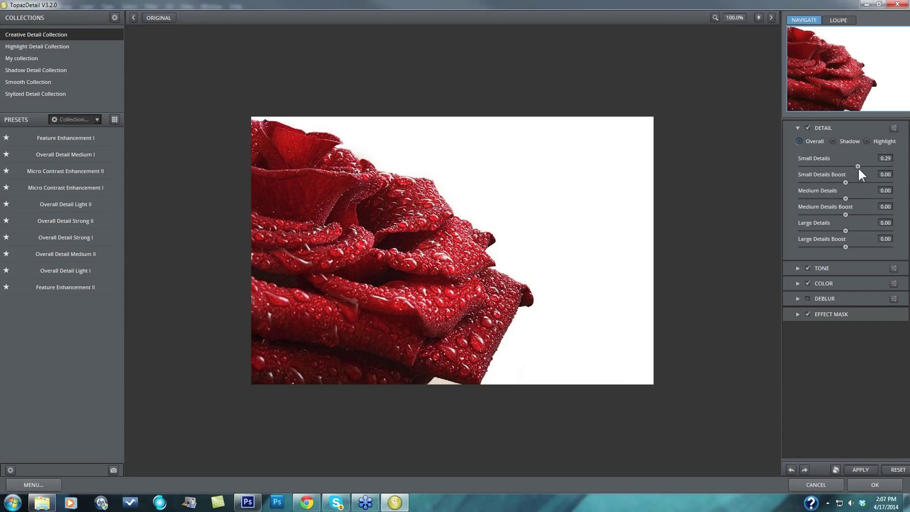
drag(858, 167, 862, 166)
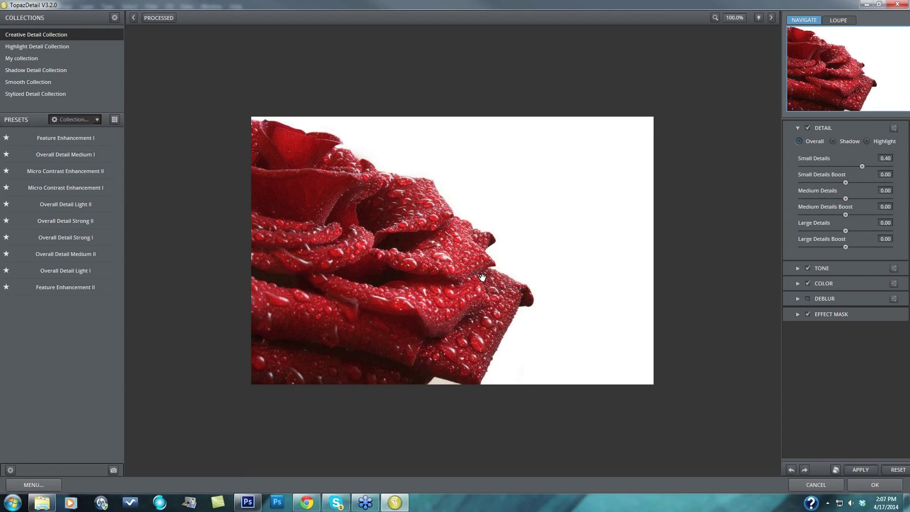
drag(483, 277, 663, 224)
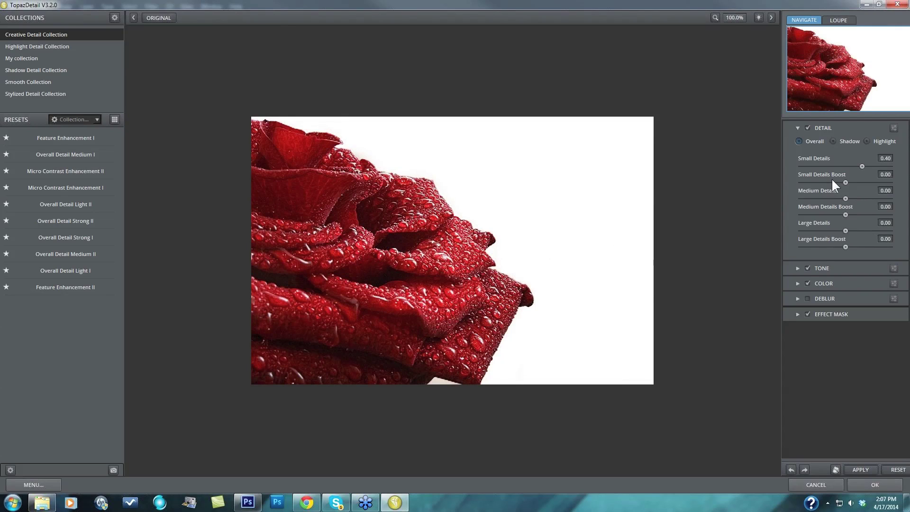
Try Small Details at 0.54 with Small Details Boost at 0.65, and reduce the boost to -0.35
mouse_move(831, 180)
drag(867, 165, 865, 166)
drag(844, 182, 838, 182)
drag(839, 182, 846, 183)
drag(852, 184, 873, 188)
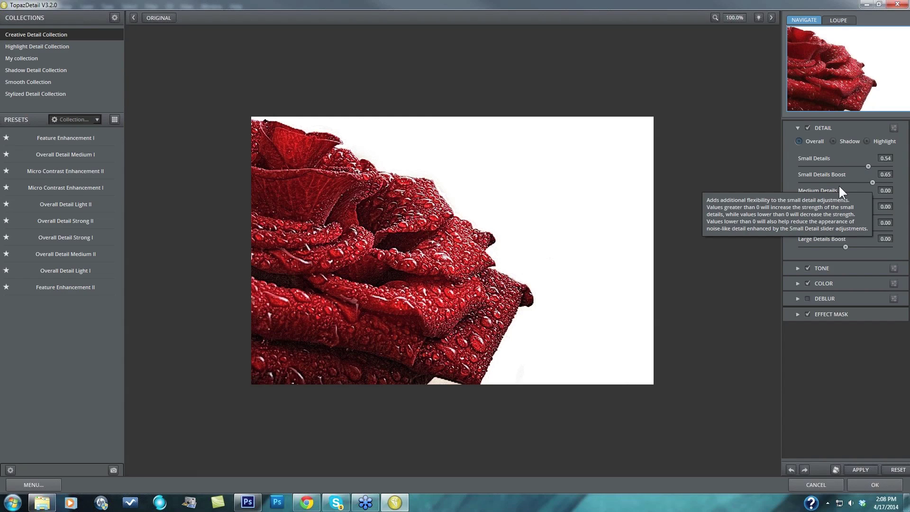
drag(867, 180, 836, 185)
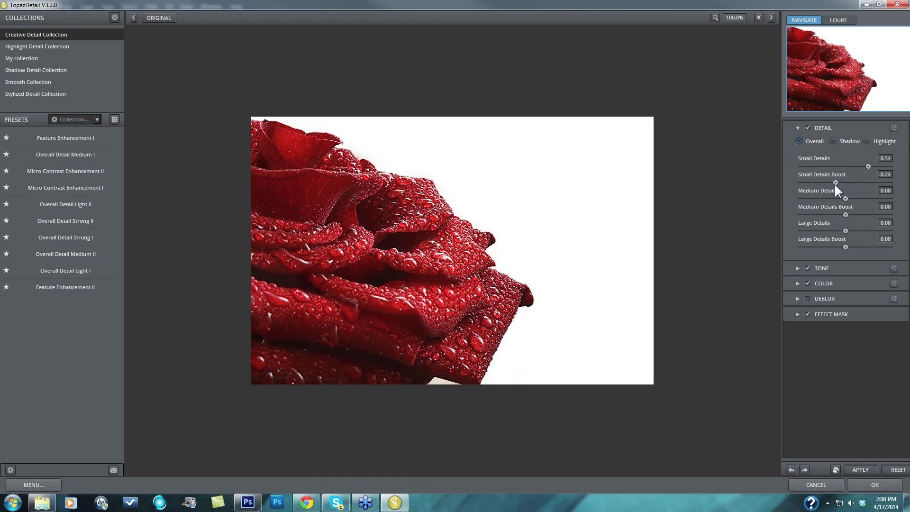
drag(834, 190, 833, 189)
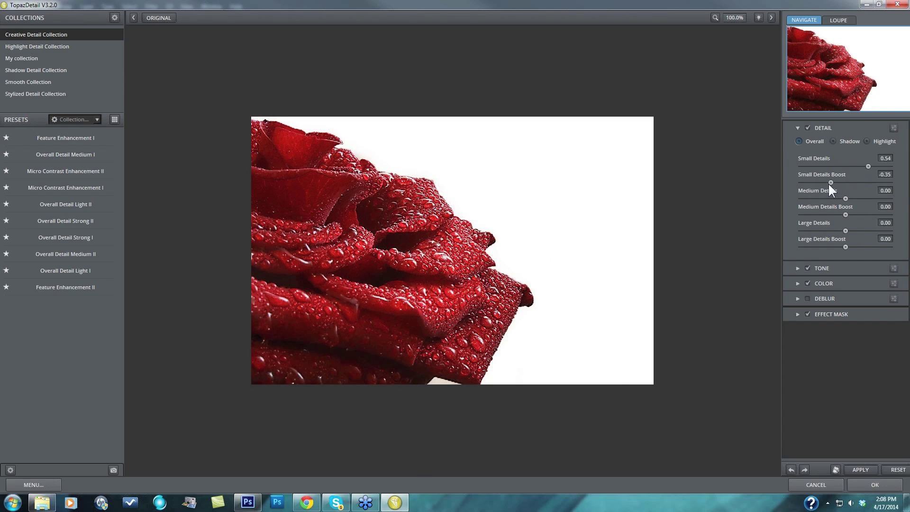
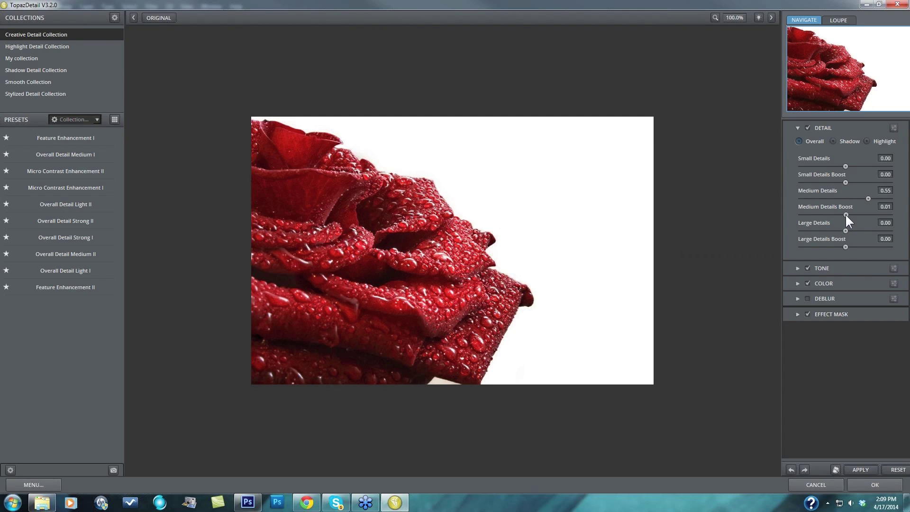
Try the Medium Details Boost adjustment and reset both medium detail values to 0.00
drag(845, 213, 821, 201)
click(821, 199)
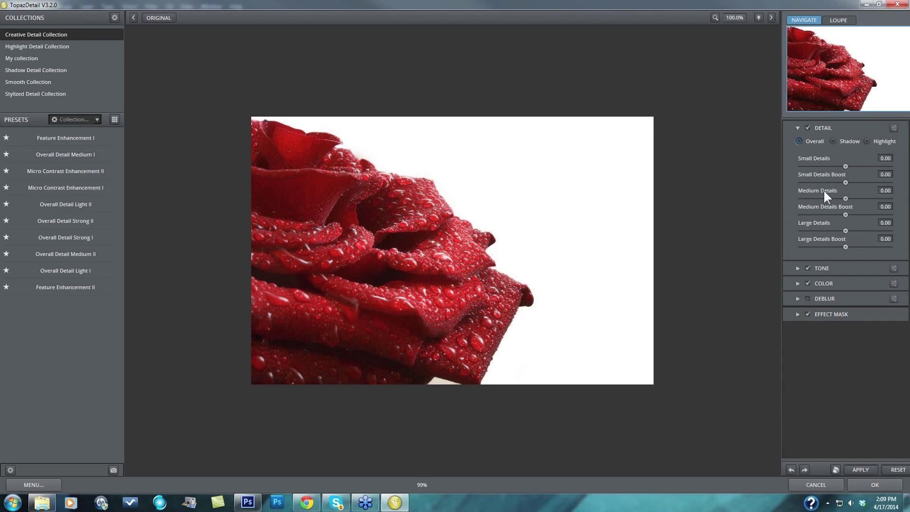
double_click(822, 190)
Try Large Details at 0.94 with Large Details Boost at -1.00 and 0.75, comparing with the original, and reset both values
drag(847, 229, 801, 244)
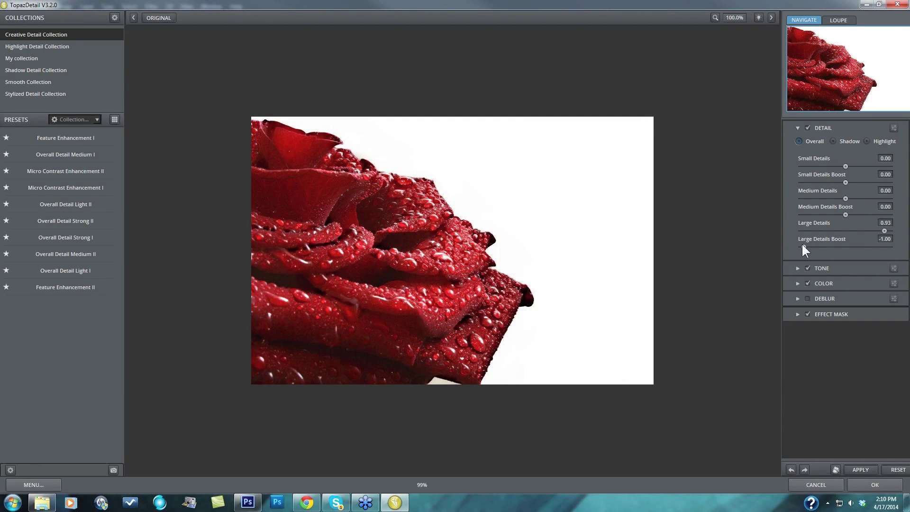
click(883, 231)
click(593, 274)
click(594, 275)
click(594, 275)
click(595, 276)
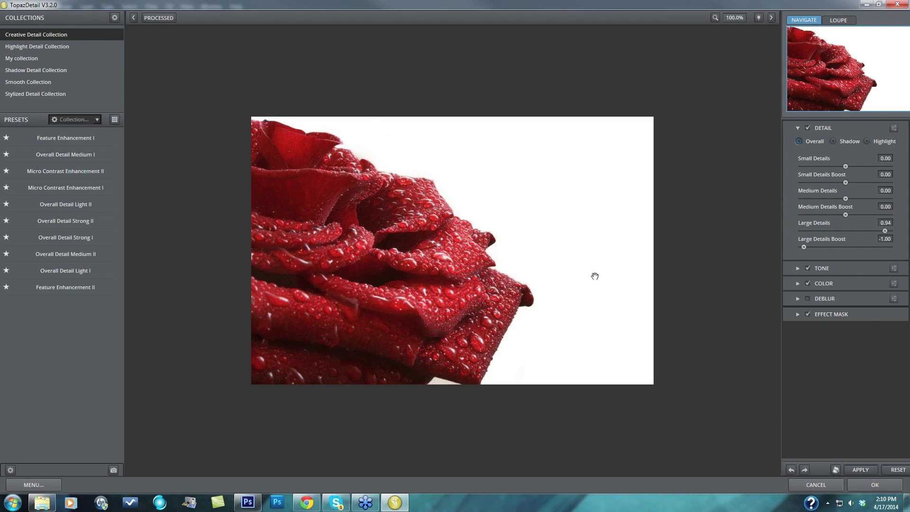
click(595, 276)
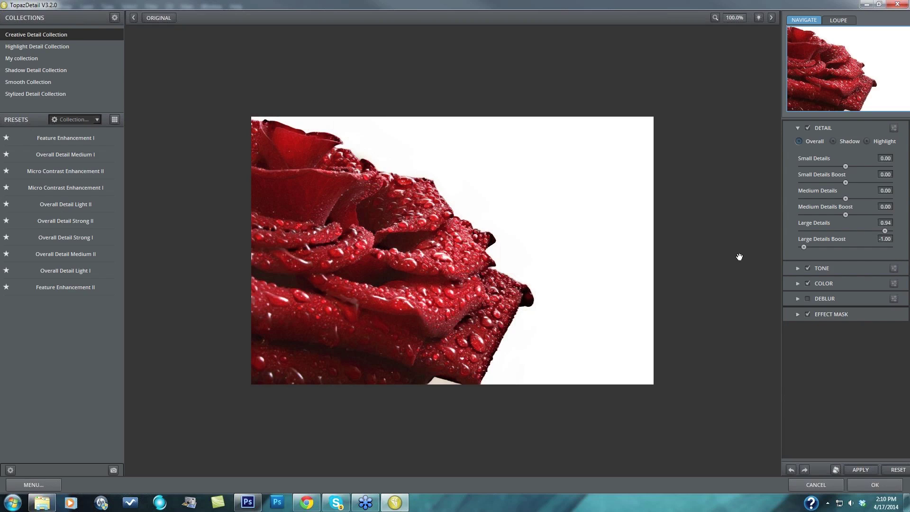
drag(803, 246, 876, 247)
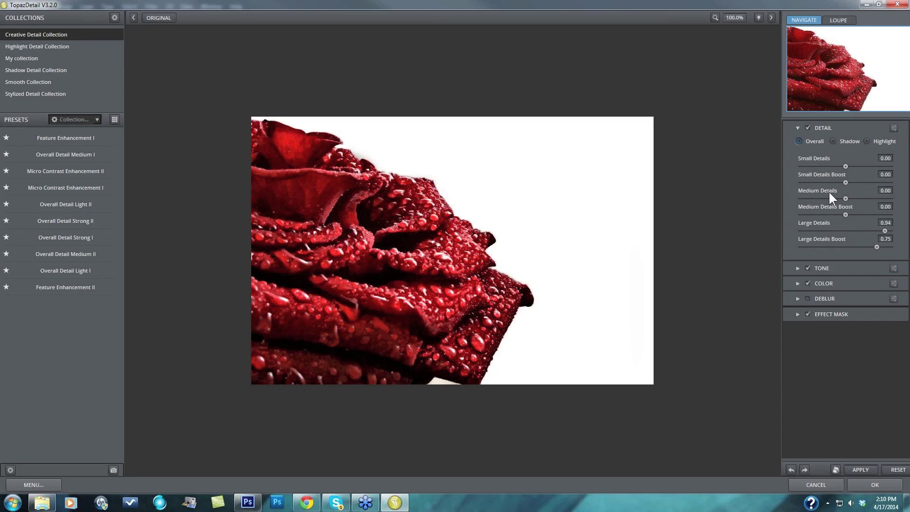
key(ctrl+z)
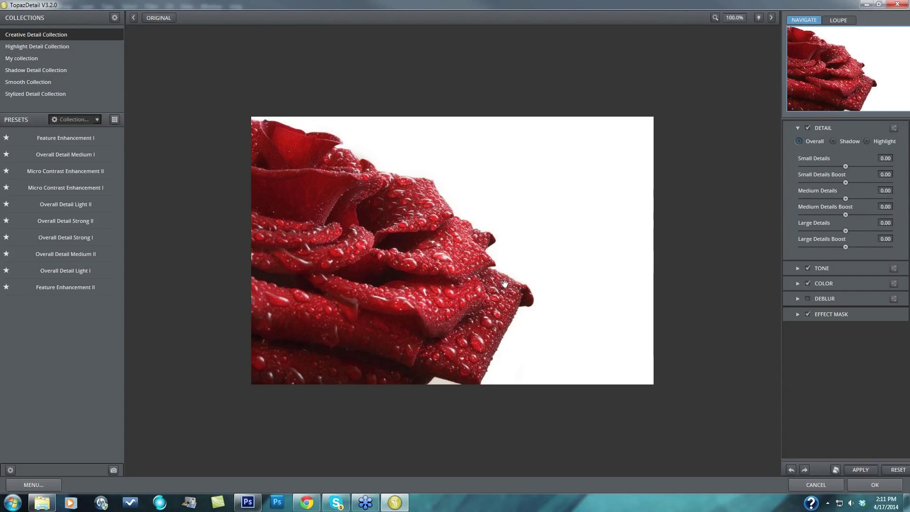
Set Small Details to 0.24 and Small Details Boost to -0.07
double_click(844, 166)
drag(845, 166, 848, 166)
drag(848, 163, 858, 164)
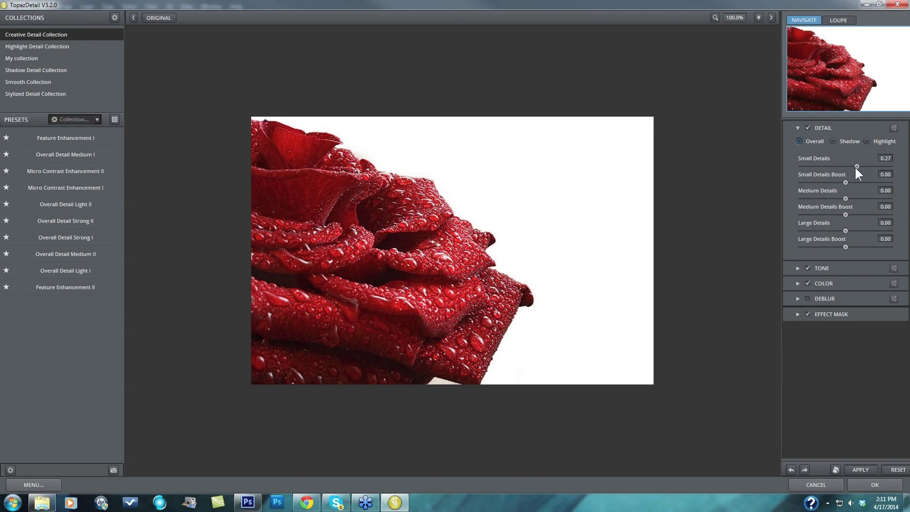
drag(855, 166, 853, 166)
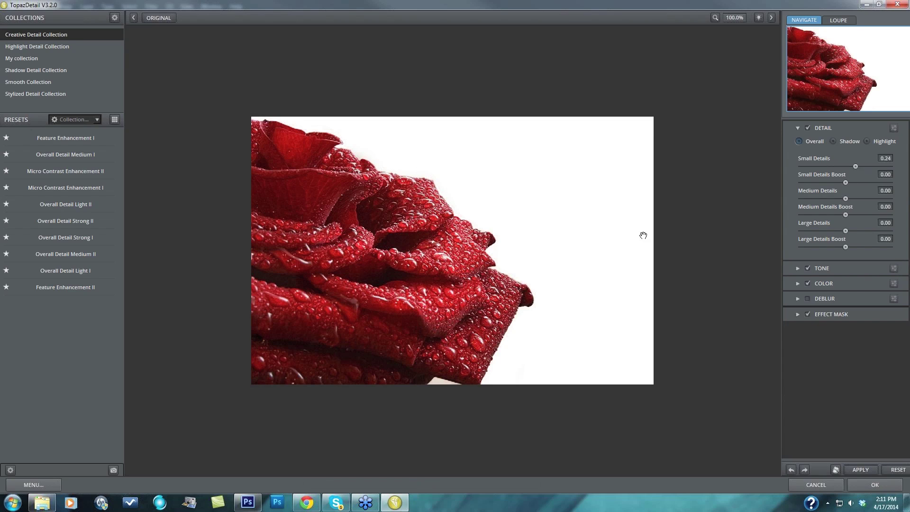
click(397, 233)
drag(844, 182, 842, 182)
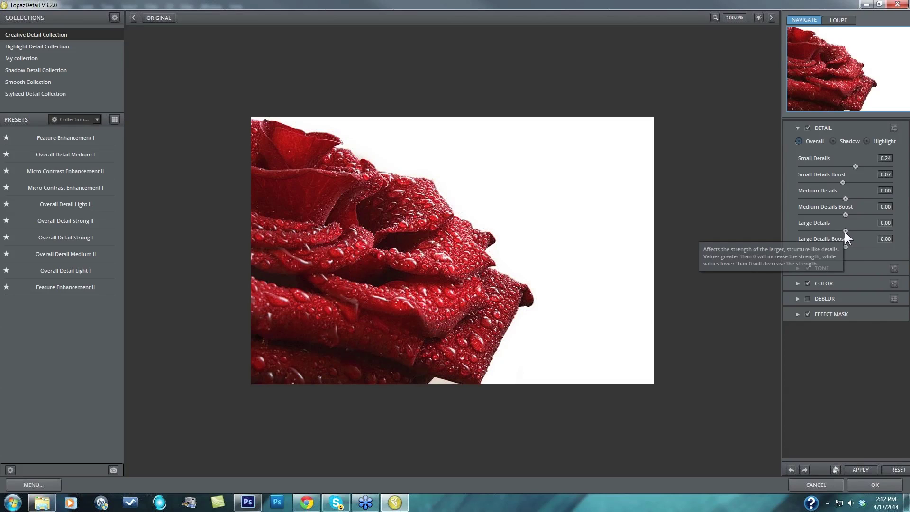
Set Large Details to 0.36 and compare the rose with the original image
drag(845, 231, 862, 232)
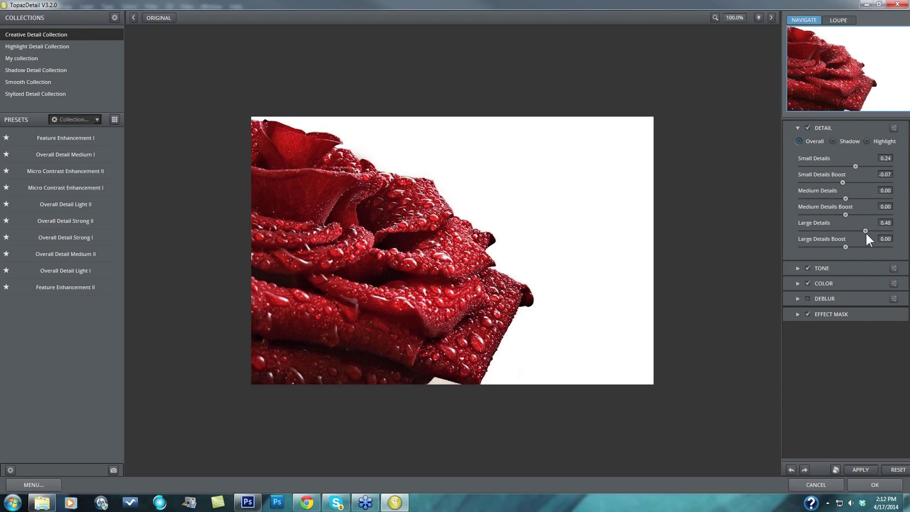
drag(865, 232, 859, 230)
drag(744, 243, 436, 360)
Set Large Details Boost to 0.33 and apply the detail filter to the layer after comparing with the original
drag(845, 248, 850, 246)
mouse_move(846, 246)
mouse_down()
mouse_move(866, 247)
mouse_move(853, 247)
mouse_up()
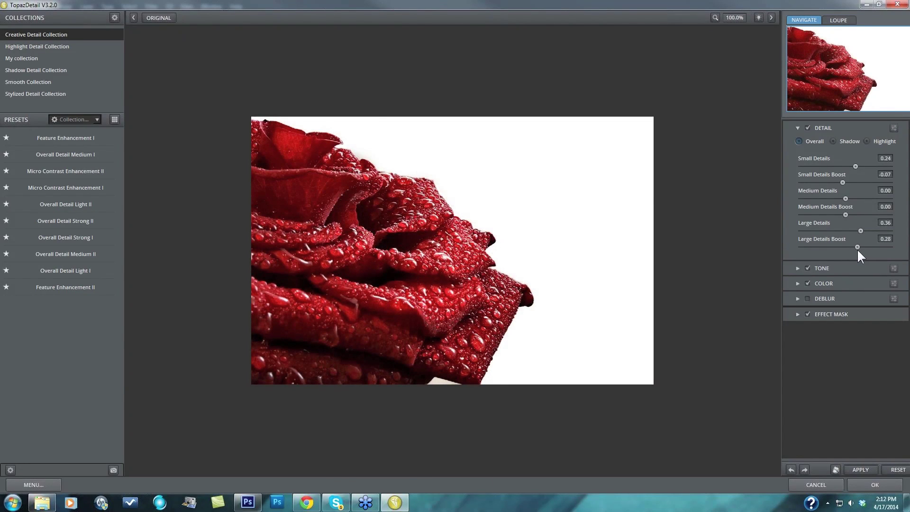
drag(856, 248, 859, 248)
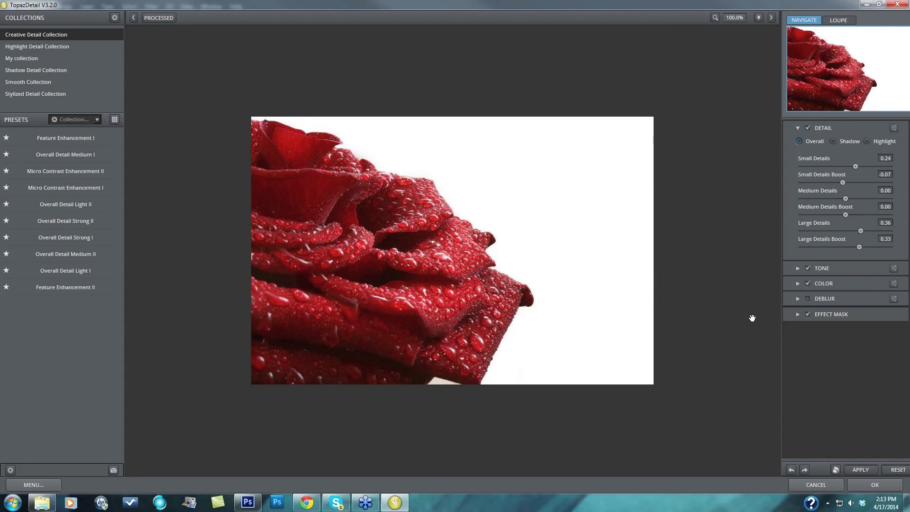
drag(752, 318, 761, 333)
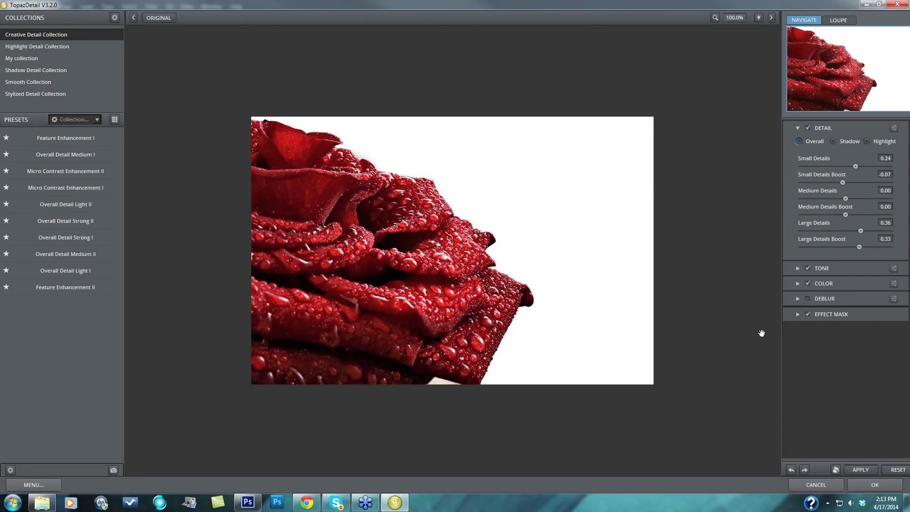
click(883, 482)
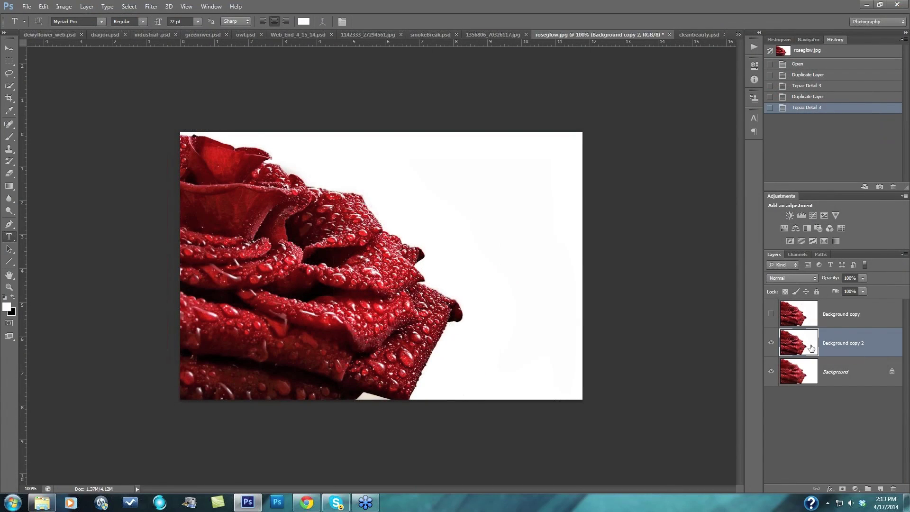